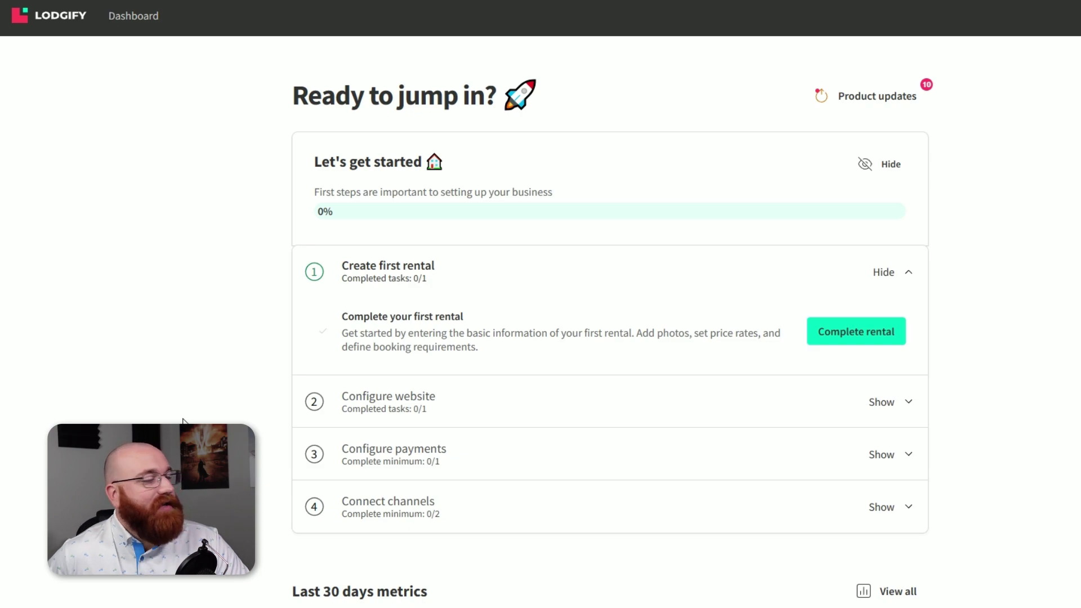
# - Review the dashboard metrics and the MA account panel, then bring up the main sections menu
pyautogui.scroll(-7, 183, 421)
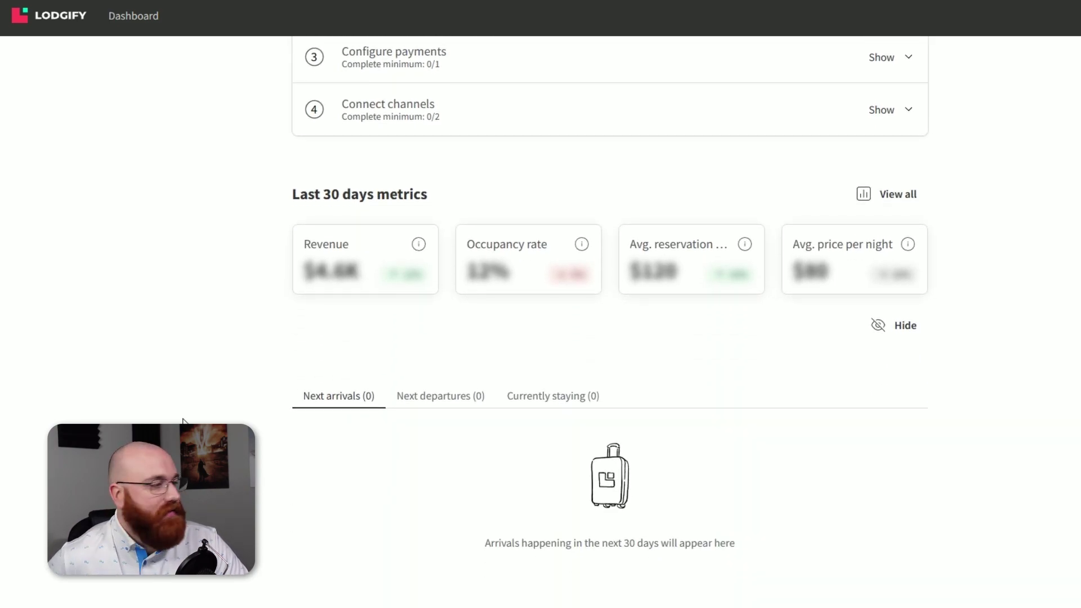
pyautogui.scroll(7, 182, 422)
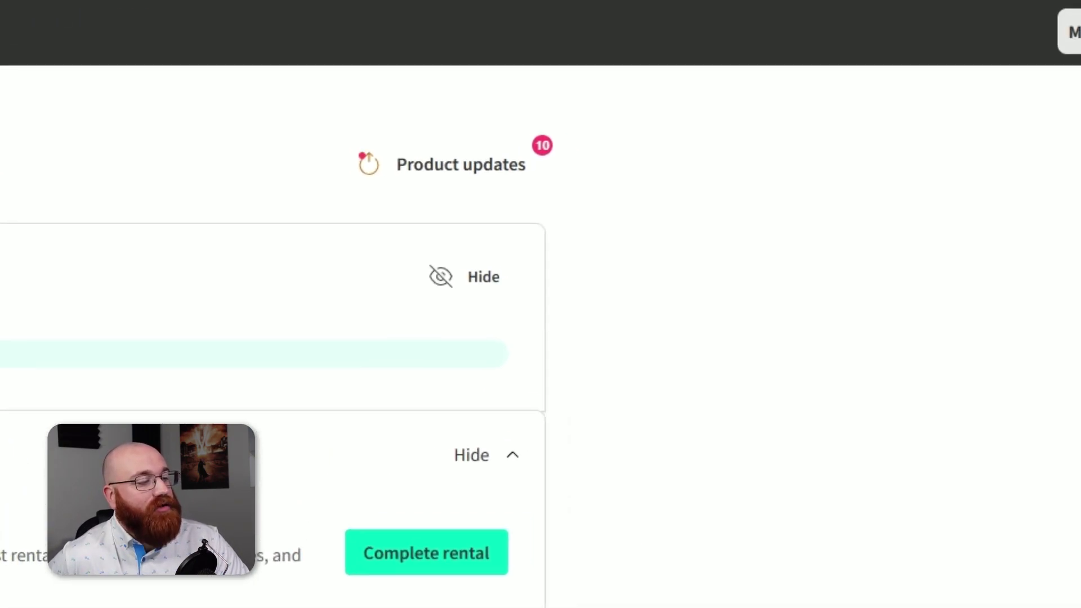
pyautogui.click(1043, 35)
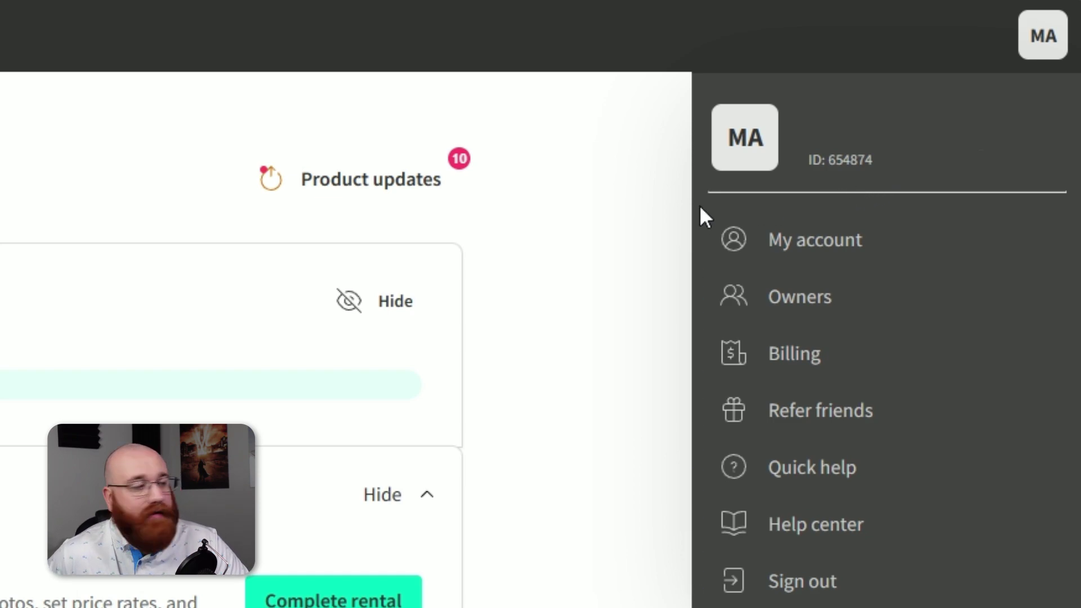
pyautogui.click(619, 227)
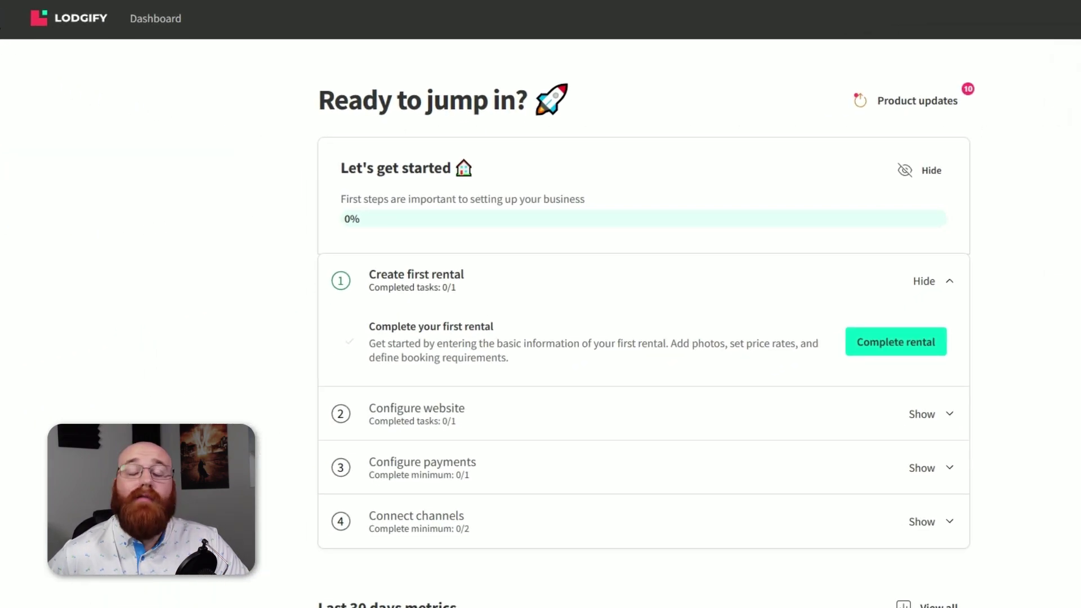
pyautogui.click(1, 18)
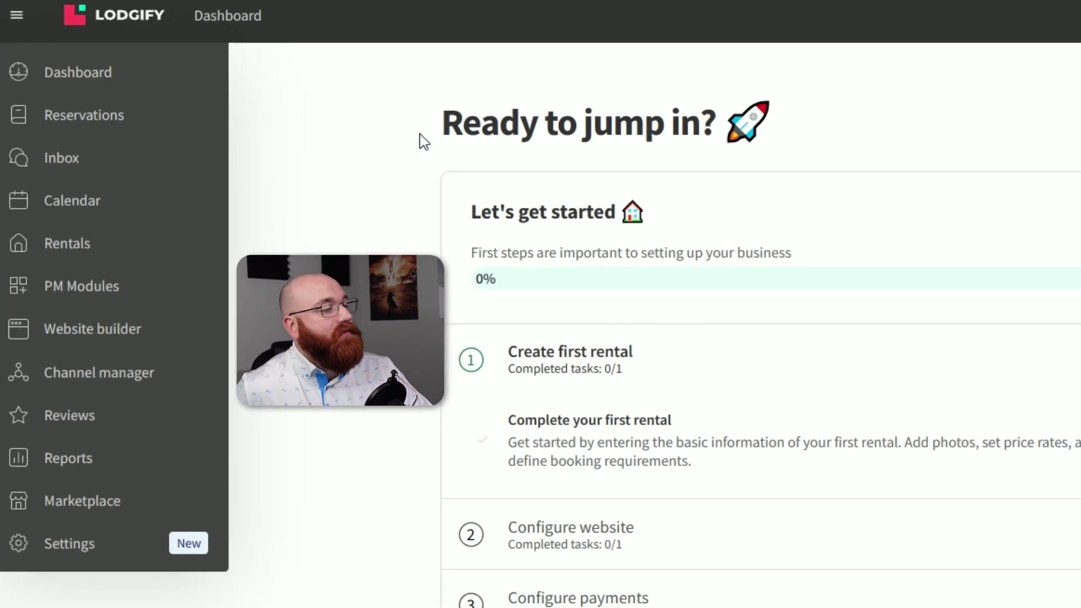
# - Scroll through the Reservations page, which asks for a first rental before bookings
pyautogui.scroll(-3, 219, 86)
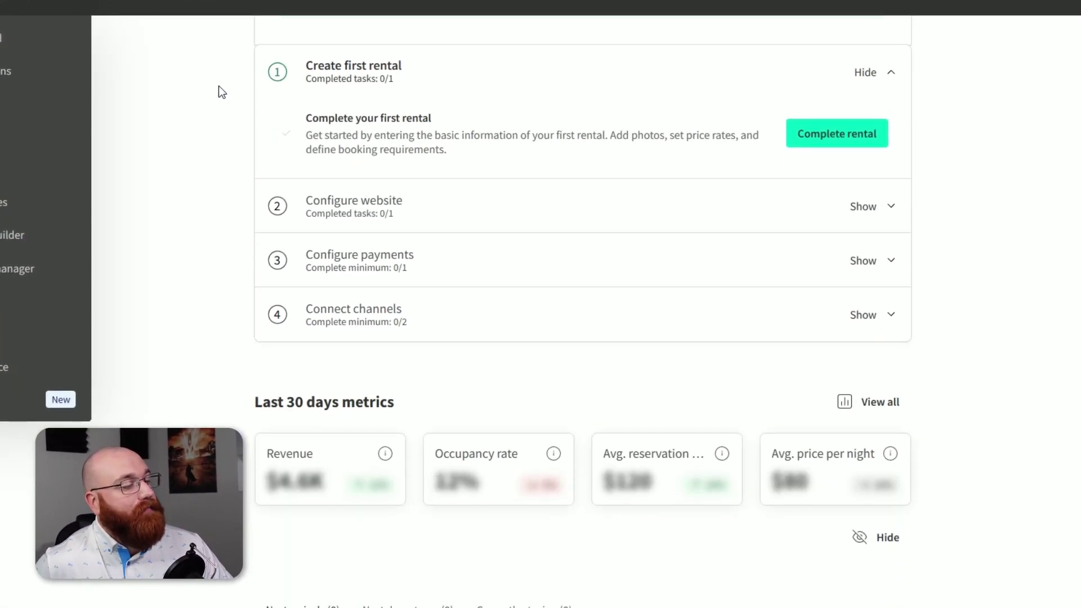
pyautogui.scroll(-2, 219, 85)
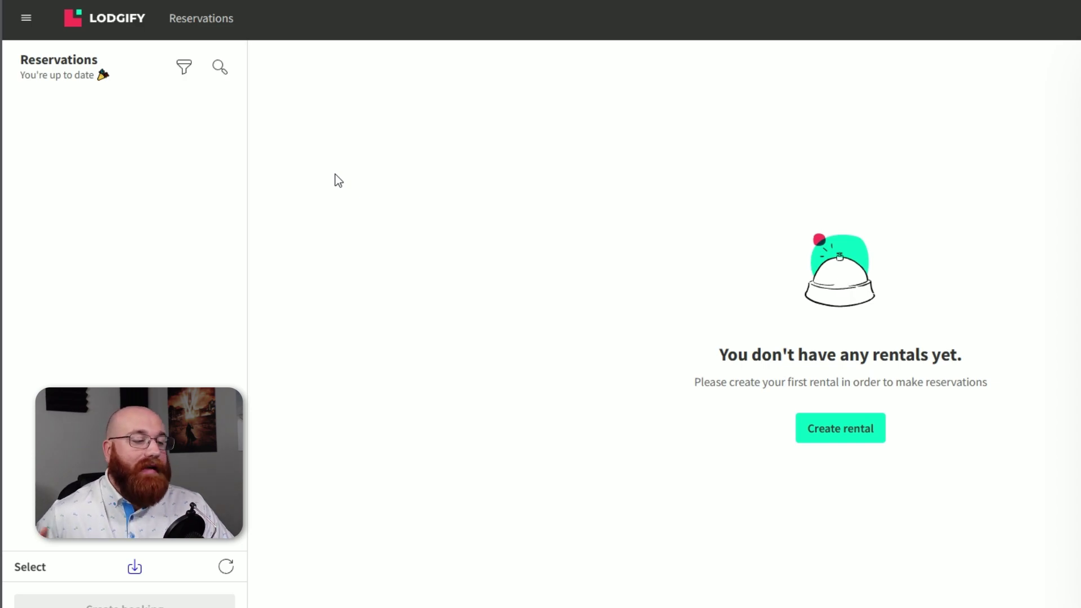
# - Go to the Calendar and switch it from Single and Multi to the 6-months view
pyautogui.click(26, 18)
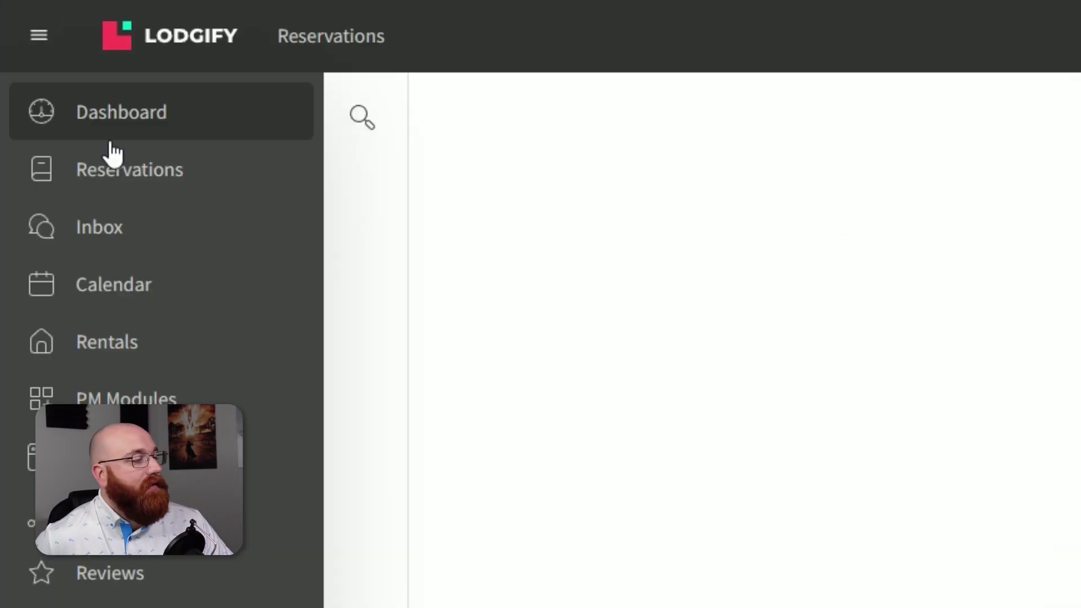
pyautogui.click(83, 132)
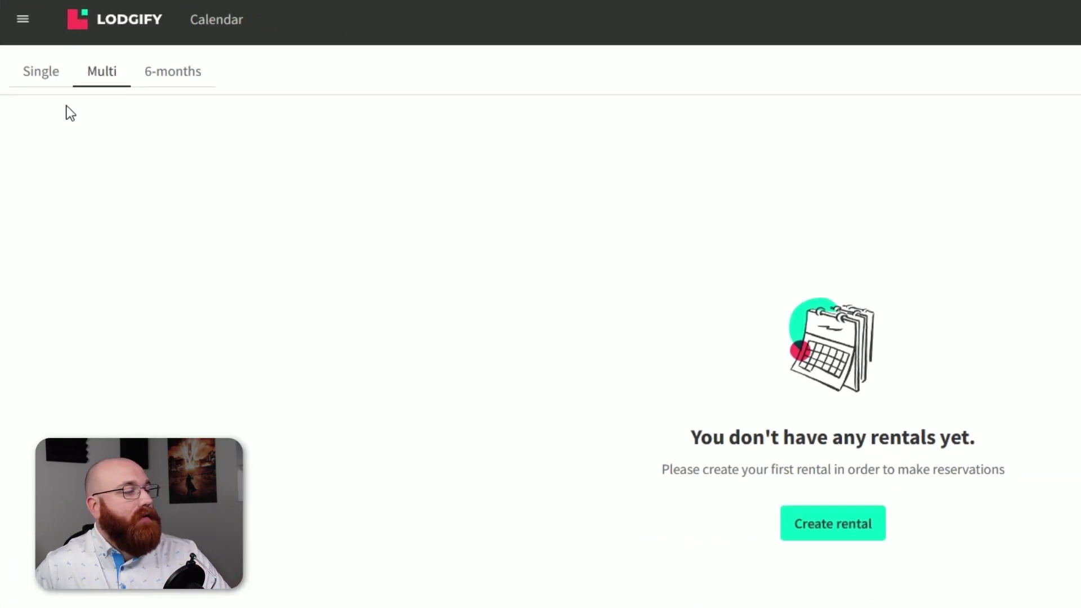
pyautogui.click(42, 76)
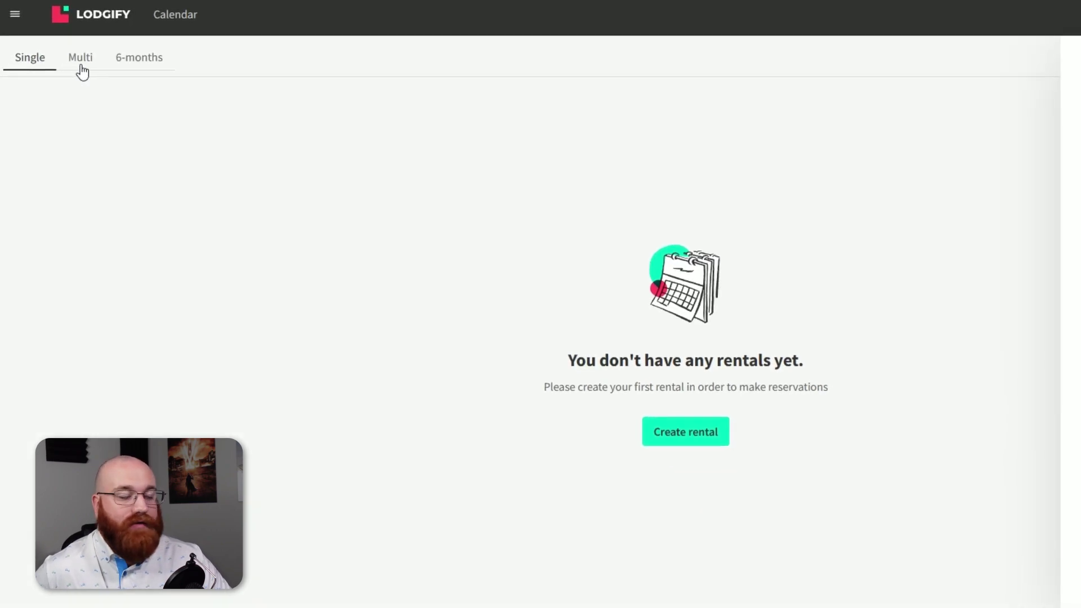
pyautogui.click(81, 66)
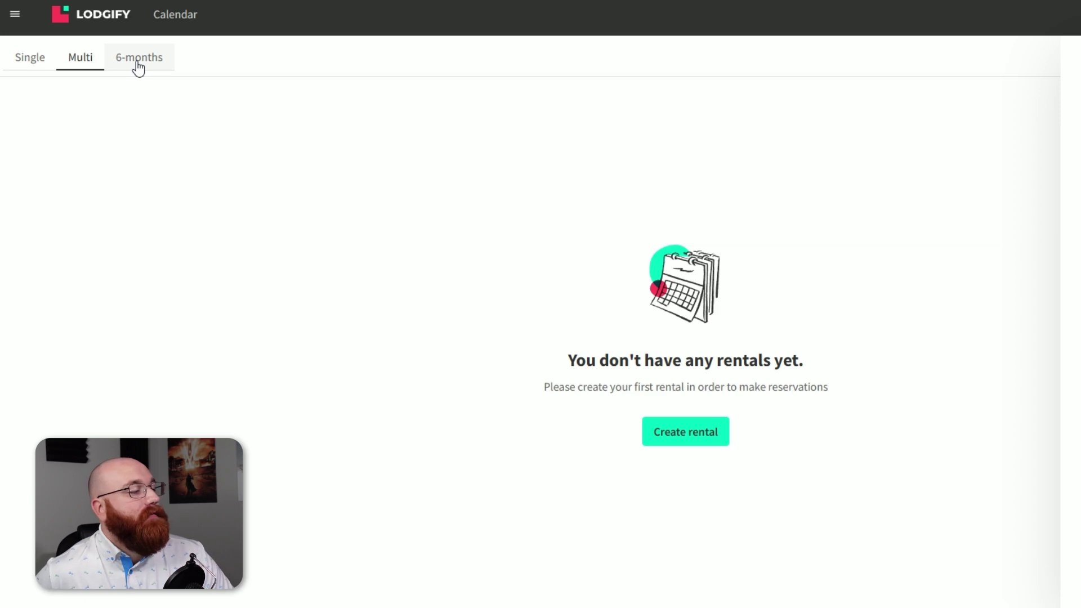
pyautogui.click(139, 67)
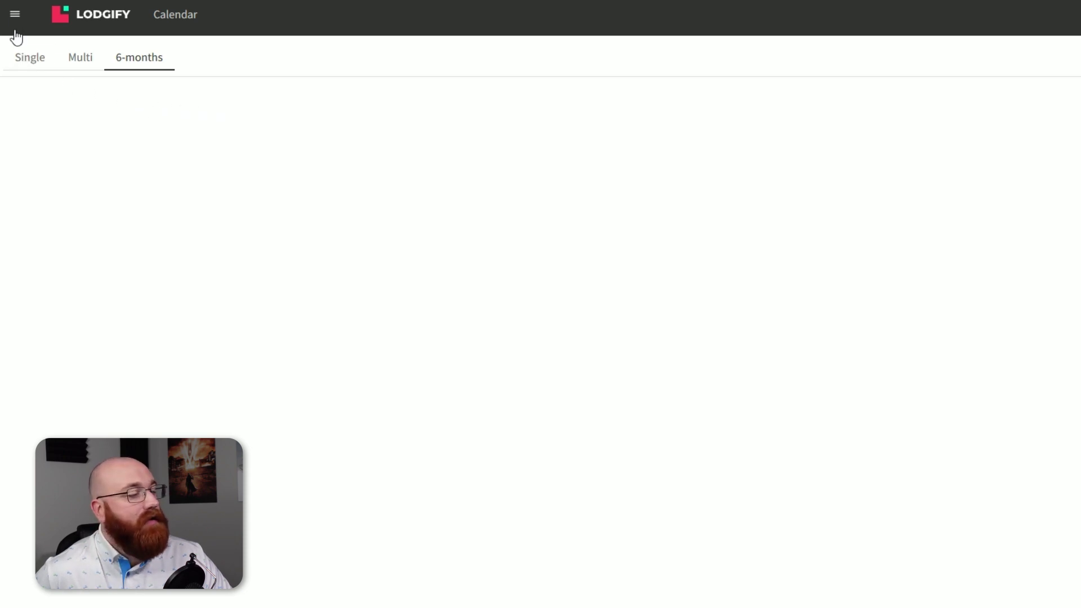
pyautogui.click(15, 14)
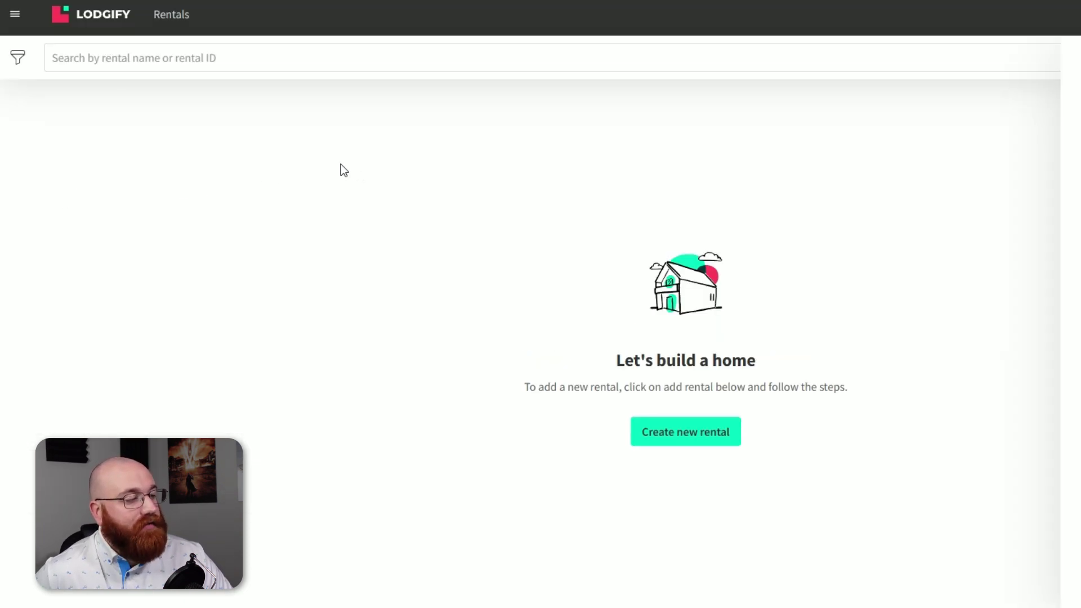
# - Look over the empty Rentals page with its 'Let's build a home' prompt
pyautogui.click(15, 13)
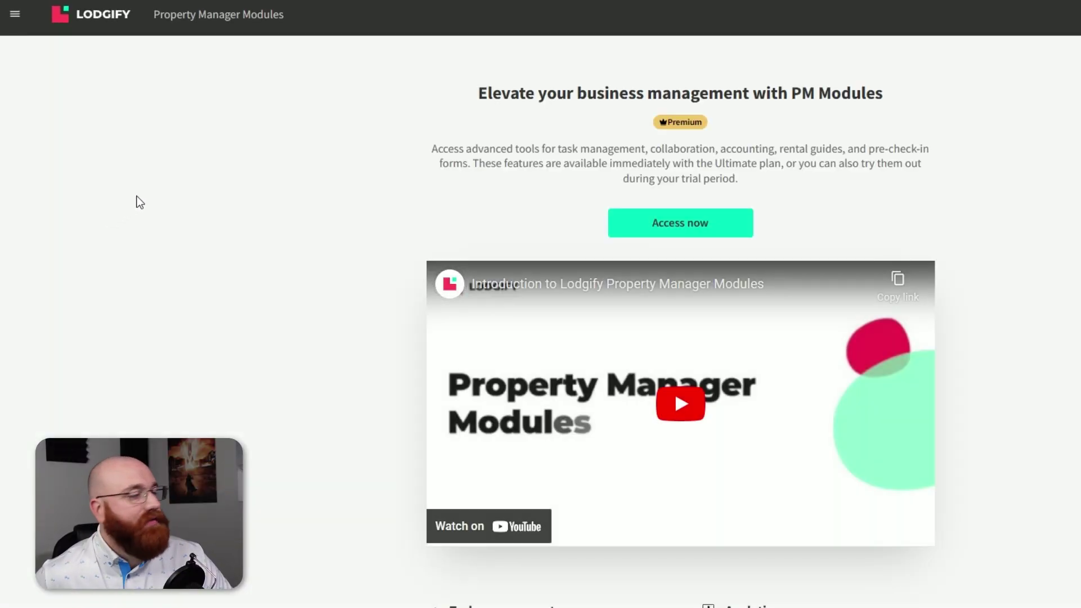
pyautogui.scroll(-5, 136, 196)
pyautogui.scroll(4, 137, 196)
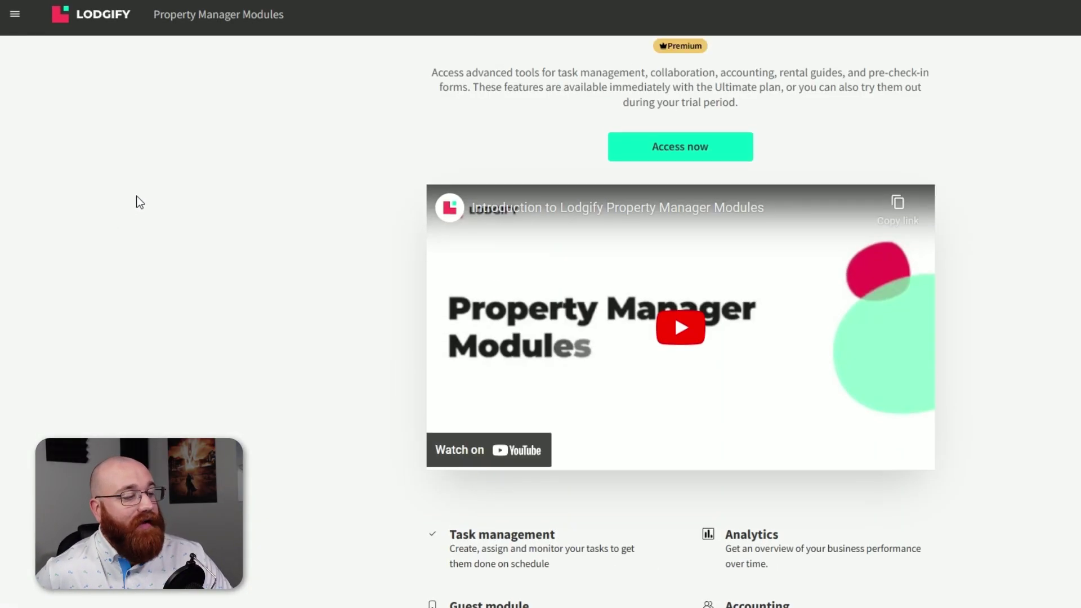
pyautogui.scroll(1, 136, 203)
# - Open the Property Manager Modules page and scroll through its Premium offer
pyautogui.click(14, 14)
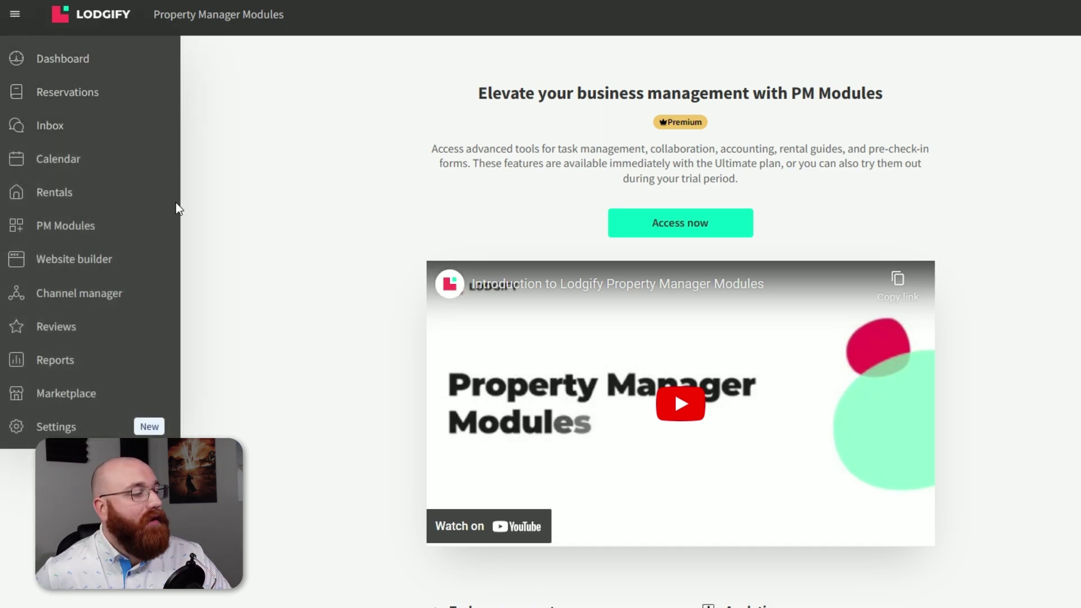
pyautogui.scroll(-1, 187, 250)
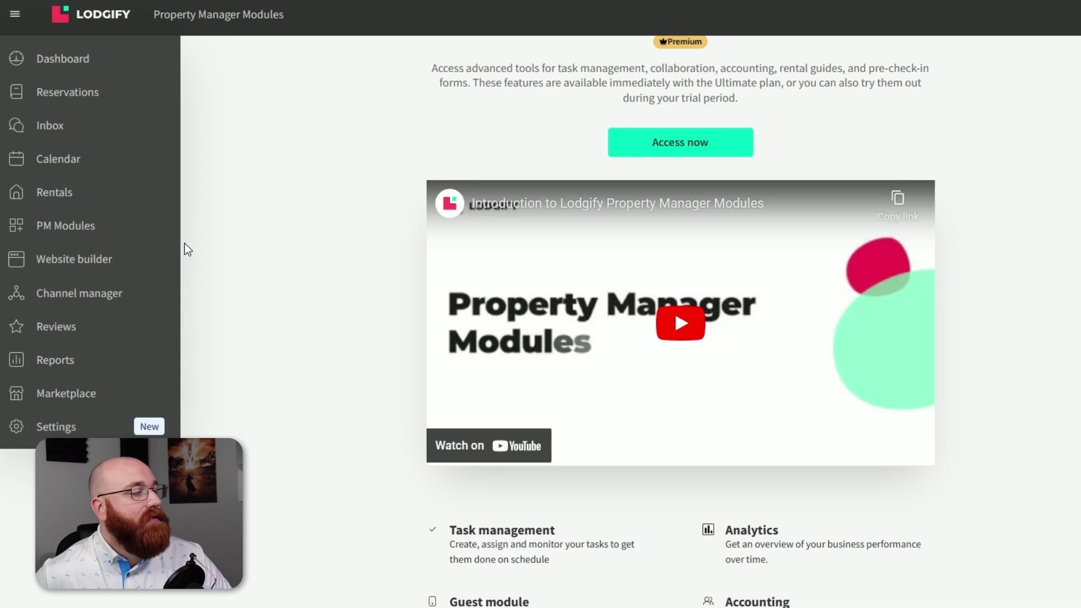
pyautogui.scroll(-3, 185, 245)
pyautogui.scroll(4, 184, 245)
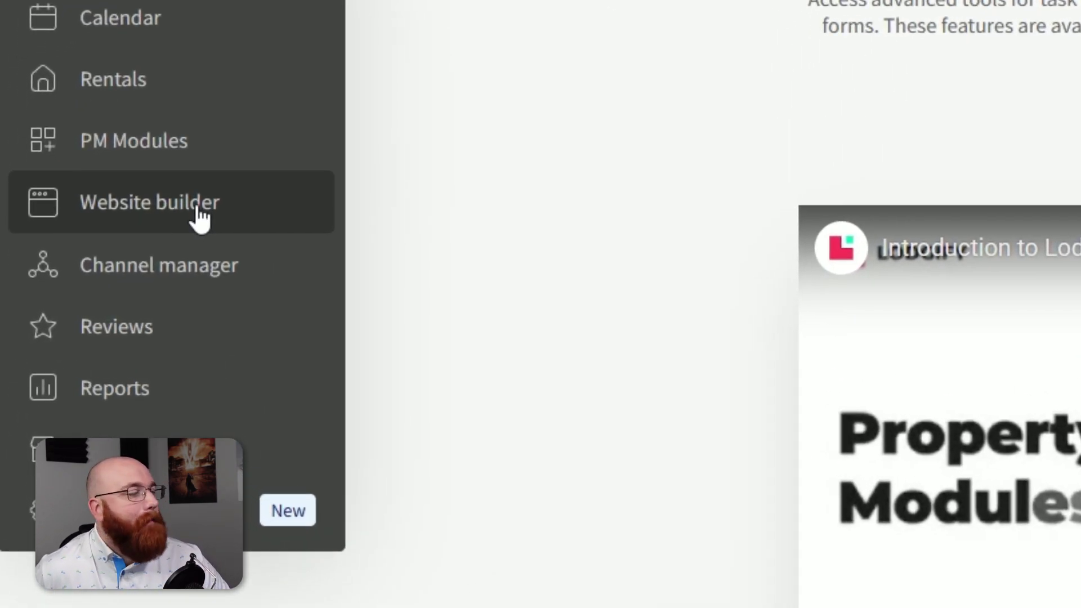
# - Preview the Website builder templates, then go to the Channel manager section
pyautogui.click(200, 217)
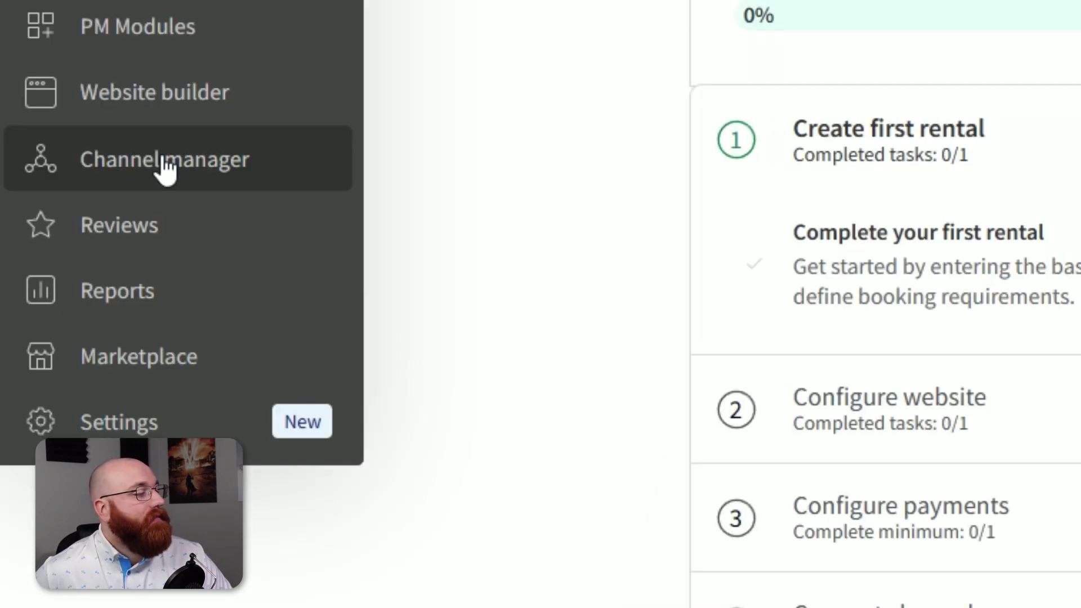
pyautogui.click(165, 169)
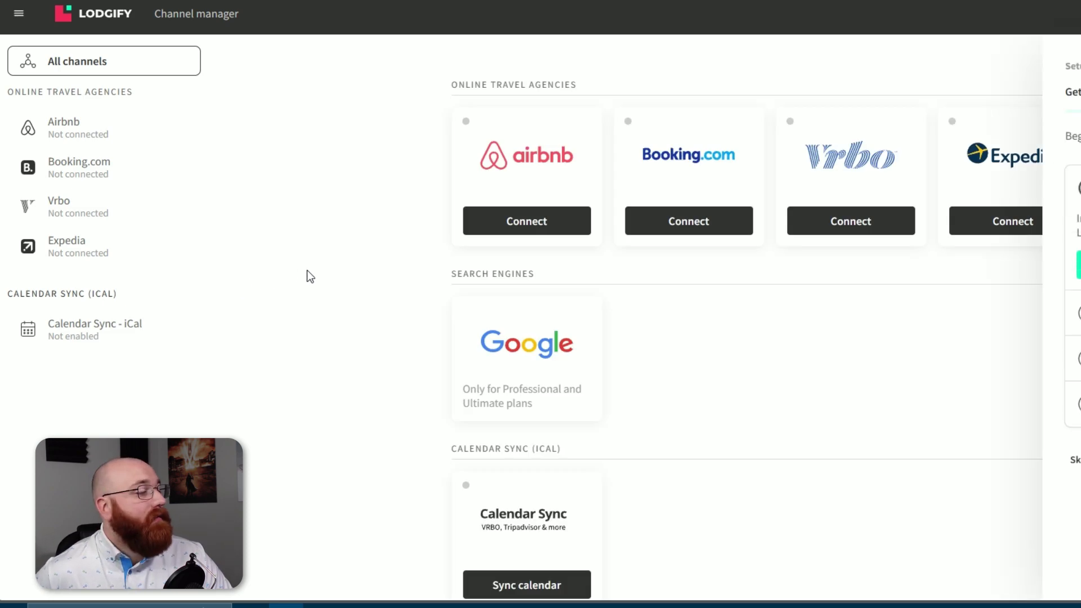
# - Go to the Reviews page and check its empty Website reviews table
pyautogui.scroll(-1, 324, 274)
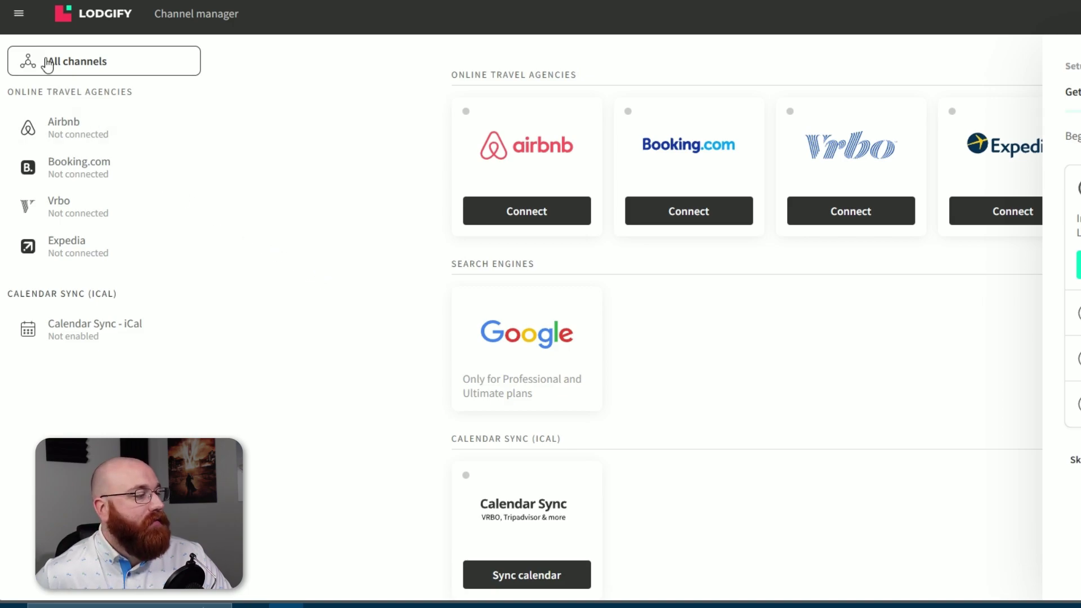
pyautogui.click(18, 14)
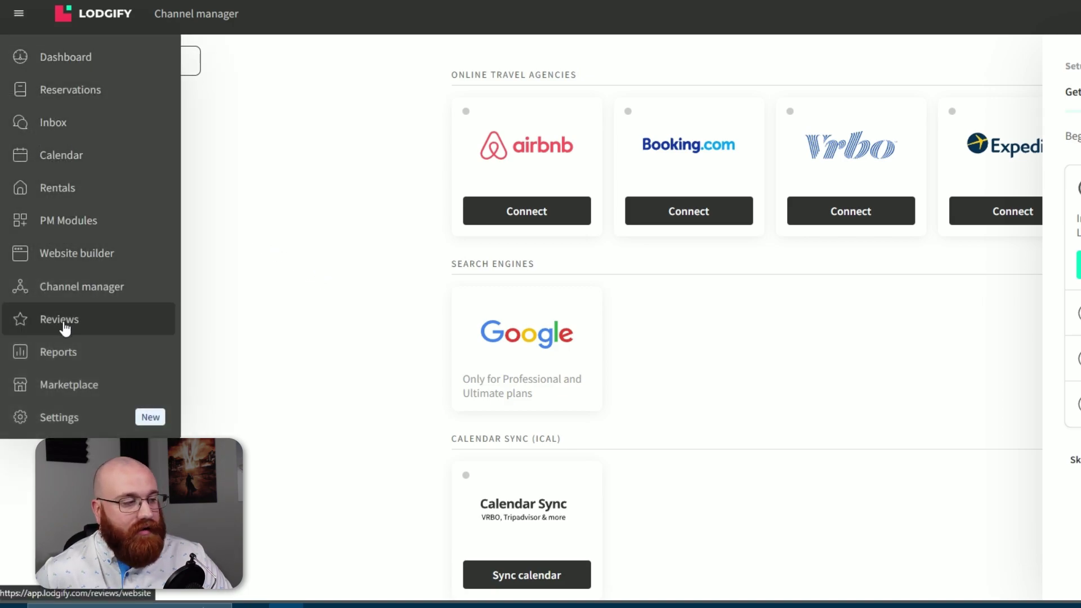
pyautogui.click(65, 331)
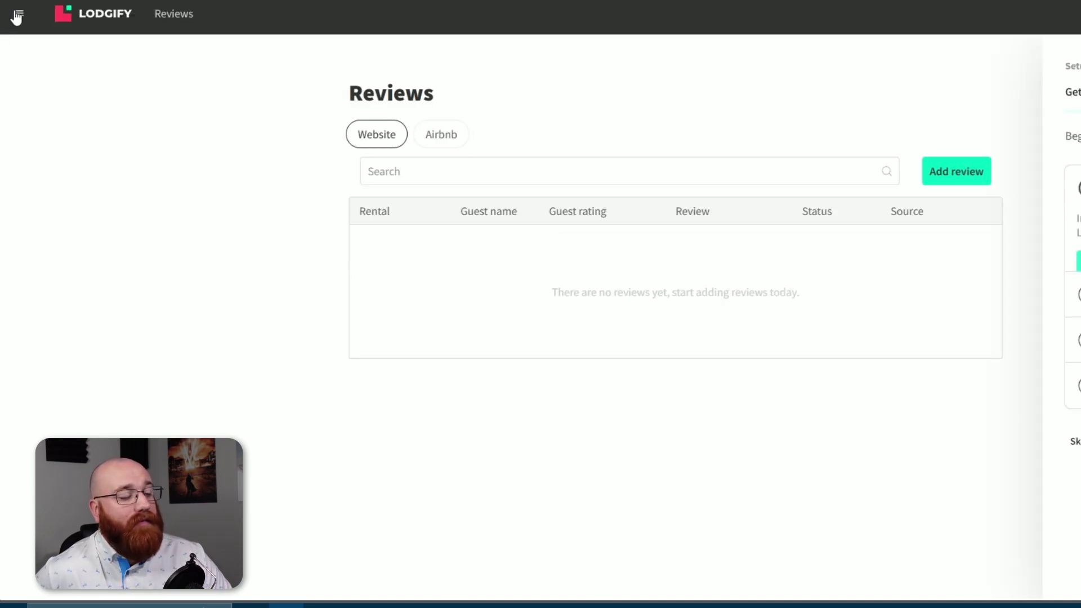
pyautogui.click(19, 14)
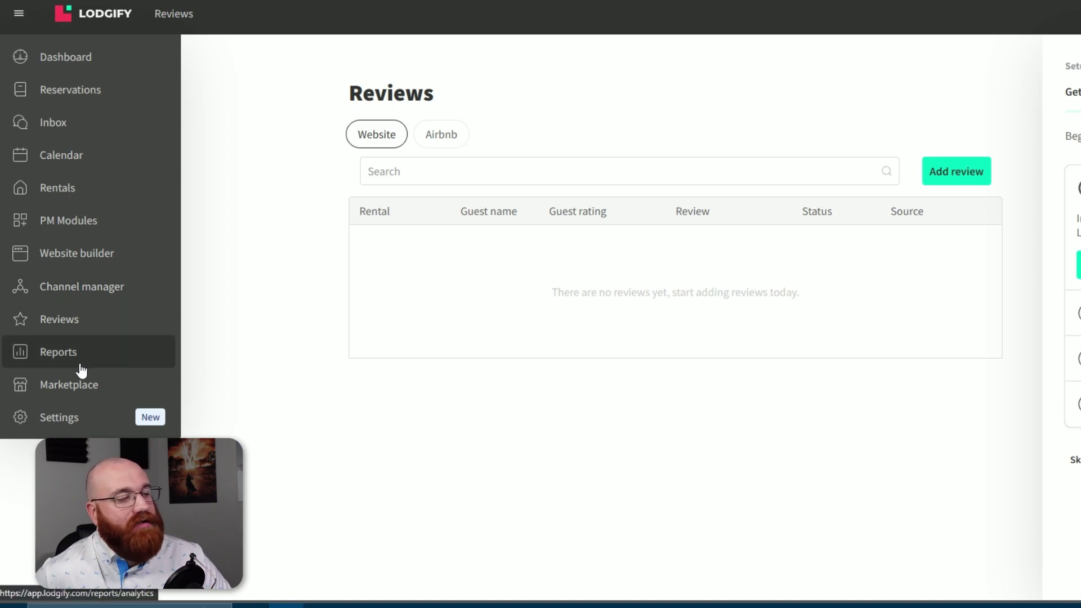
# - View the Reports Analytics overview for 13 Apr–13 May 2024, where every chart shows no data
pyautogui.click(81, 370)
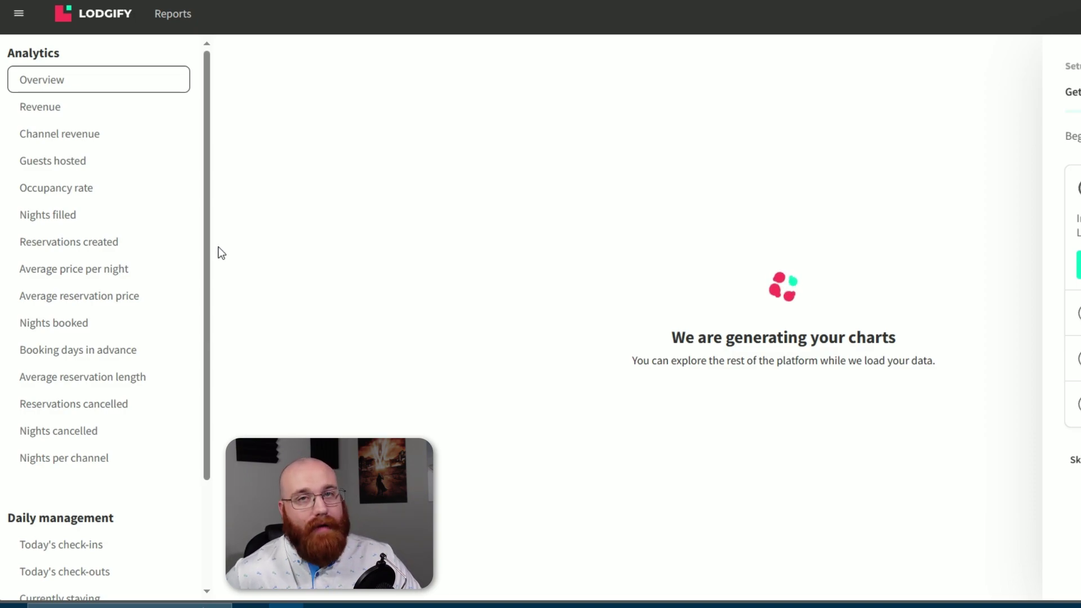
pyautogui.moveTo(206, 260)
pyautogui.mouseDown()
pyautogui.moveTo(205, 391)
pyautogui.moveTo(215, 246)
pyautogui.mouseUp()
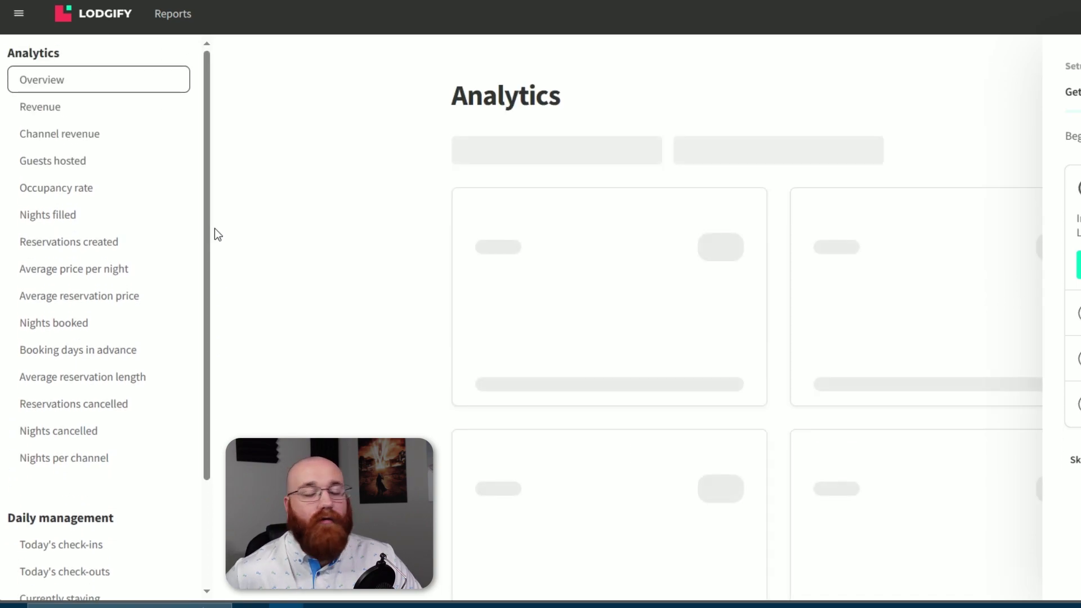
pyautogui.click(19, 15)
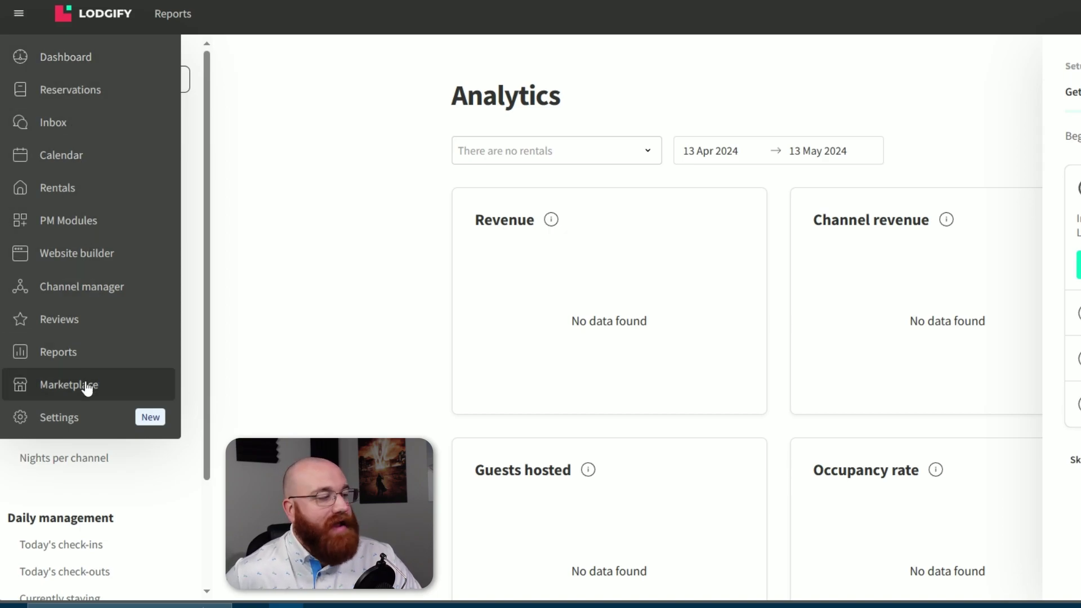
# - Browse the Marketplace integration cards, then return to the still-empty Rentals page
pyautogui.click(87, 393)
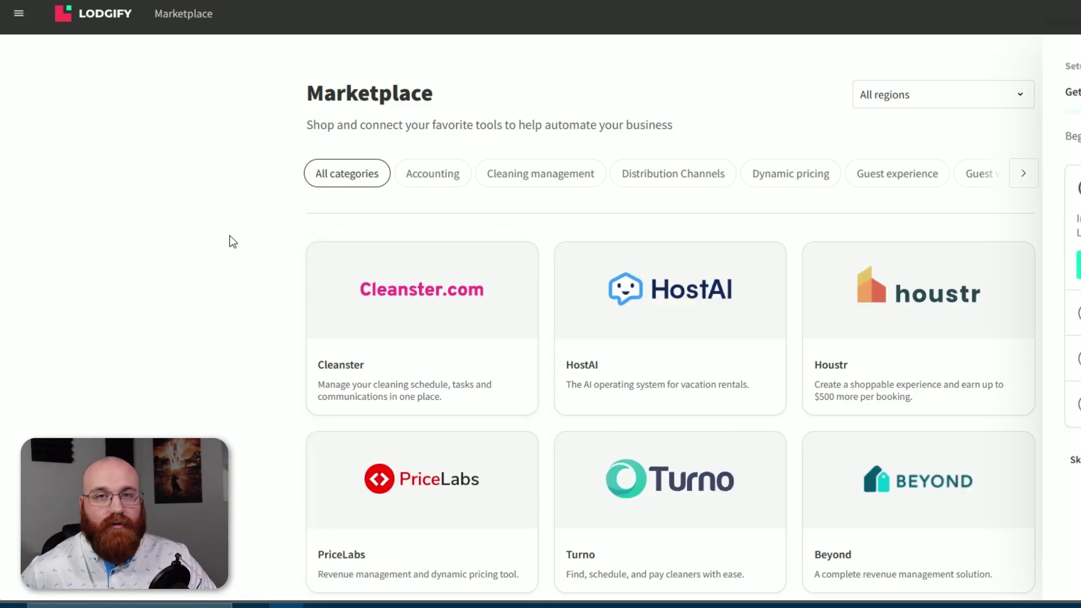
pyautogui.scroll(-2, 230, 237)
pyautogui.scroll(-1, 229, 235)
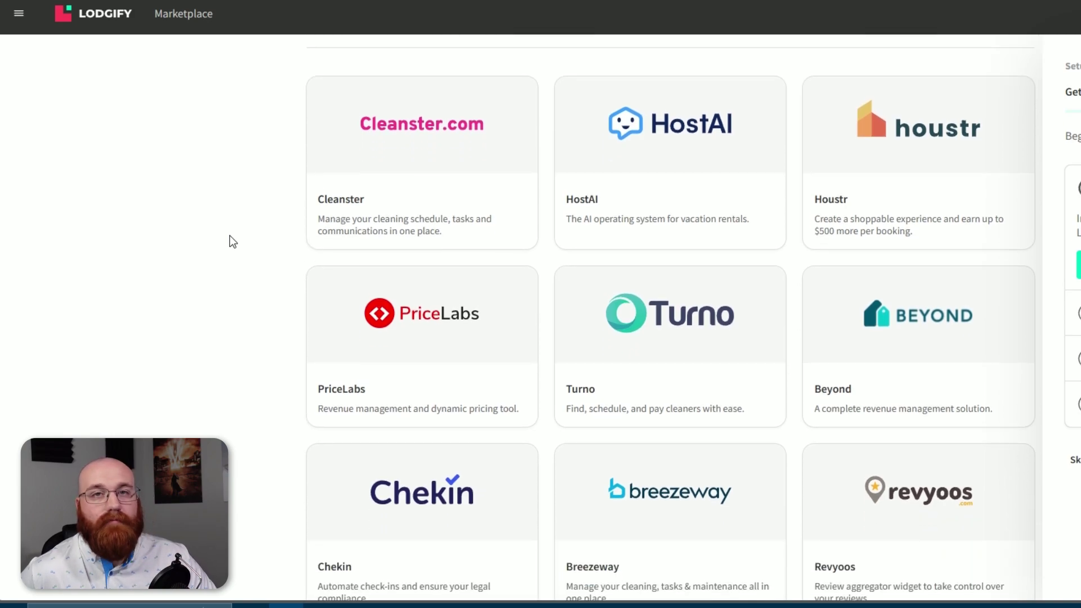
pyautogui.scroll(3, 229, 235)
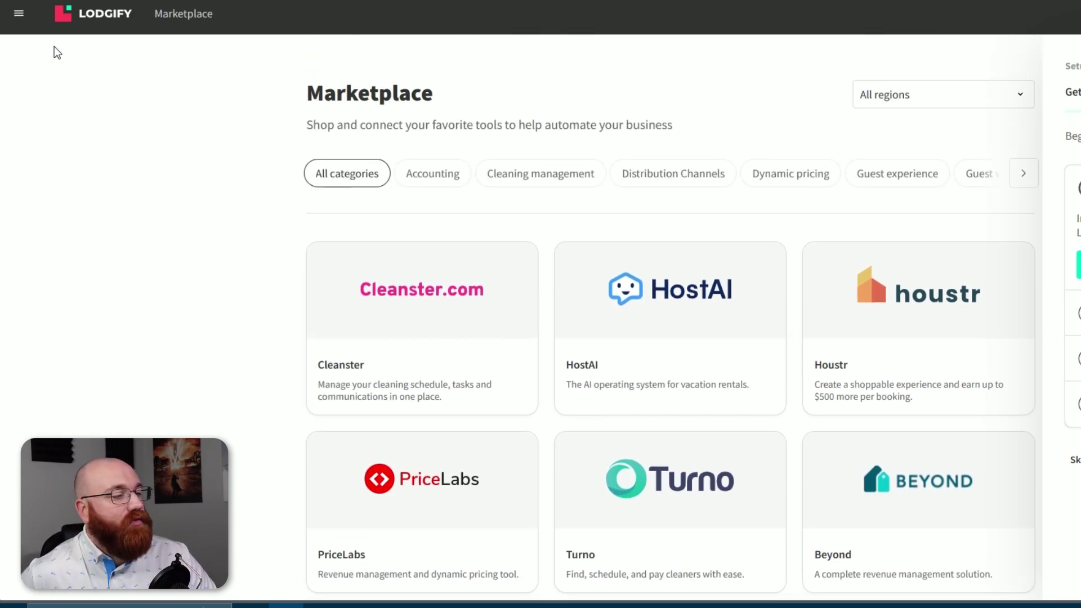
pyautogui.click(18, 13)
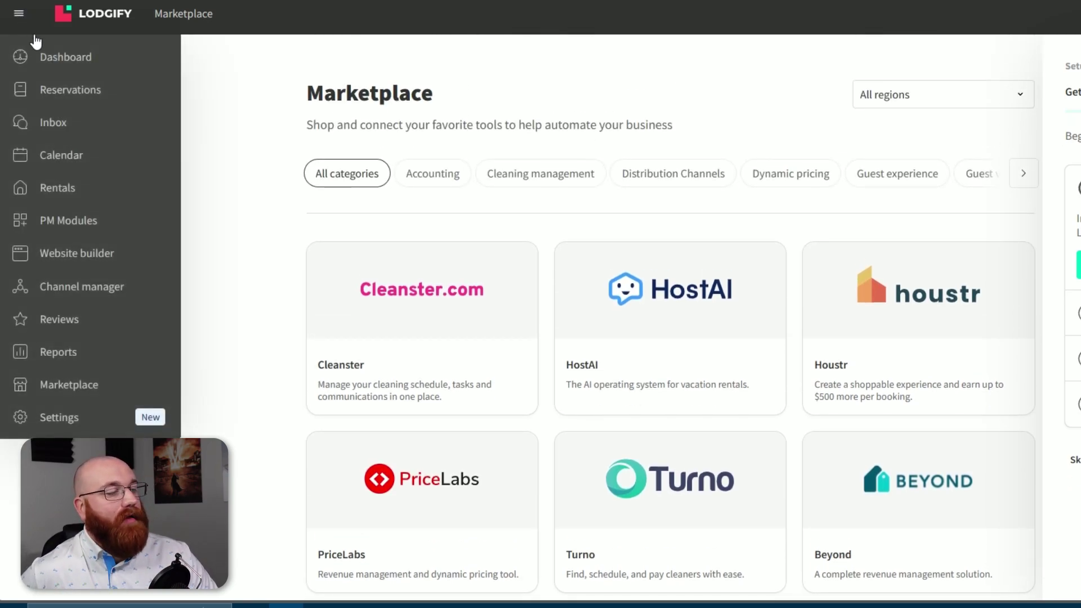
pyautogui.click(70, 417)
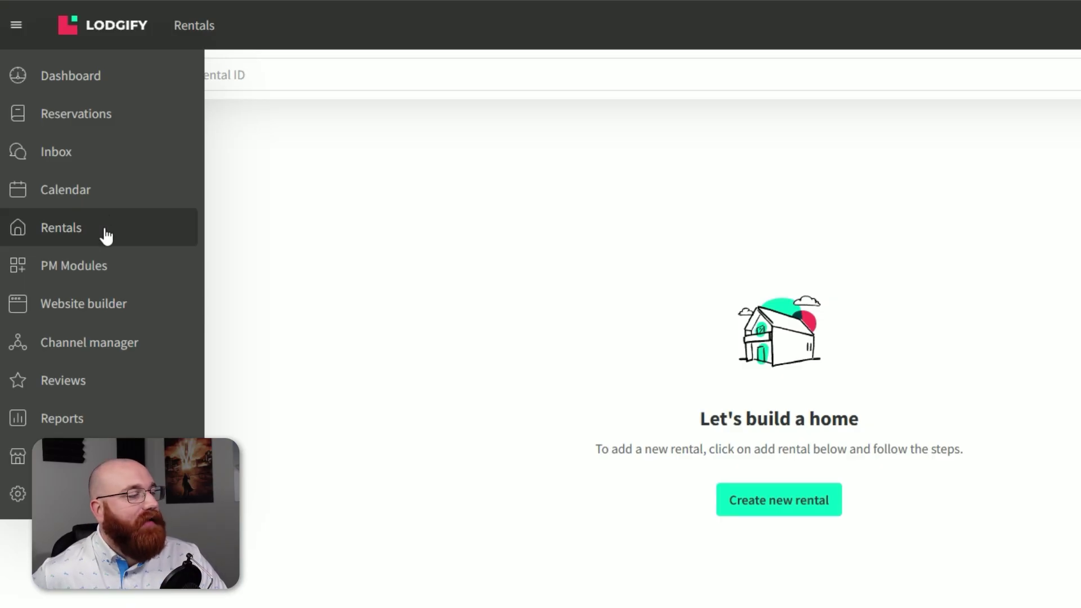
# - Go to Rentals to reach the 'Let's add your first rental' options
pyautogui.click(104, 227)
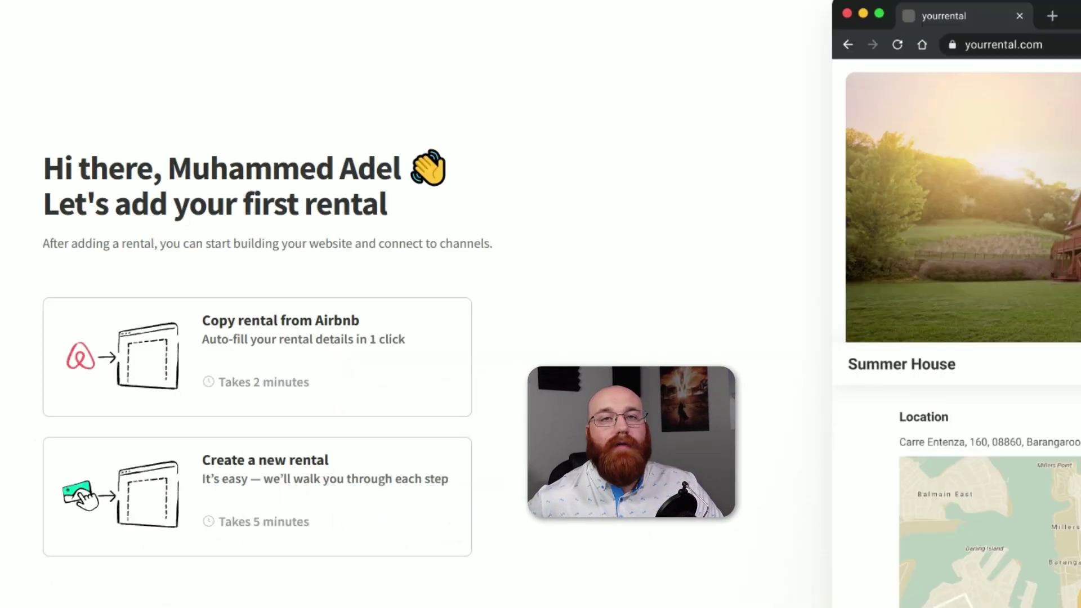
# - Choose to create a new rental from scratch instead of copying from Airbnb
pyautogui.click(303, 509)
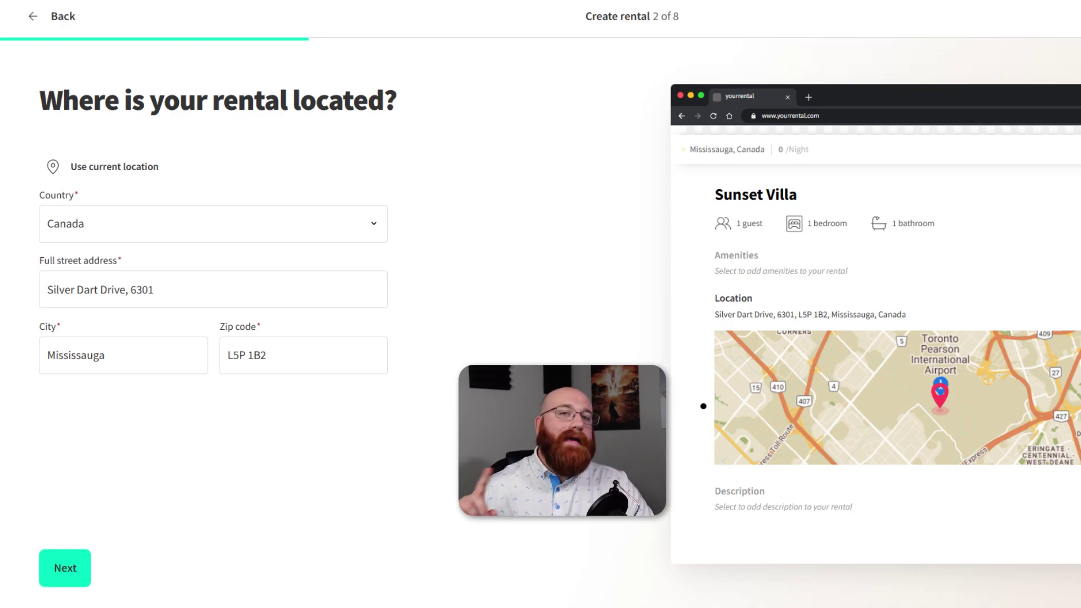
# - Confirm Sunset Villa's location and advance to the photos step
pyautogui.press('Return')
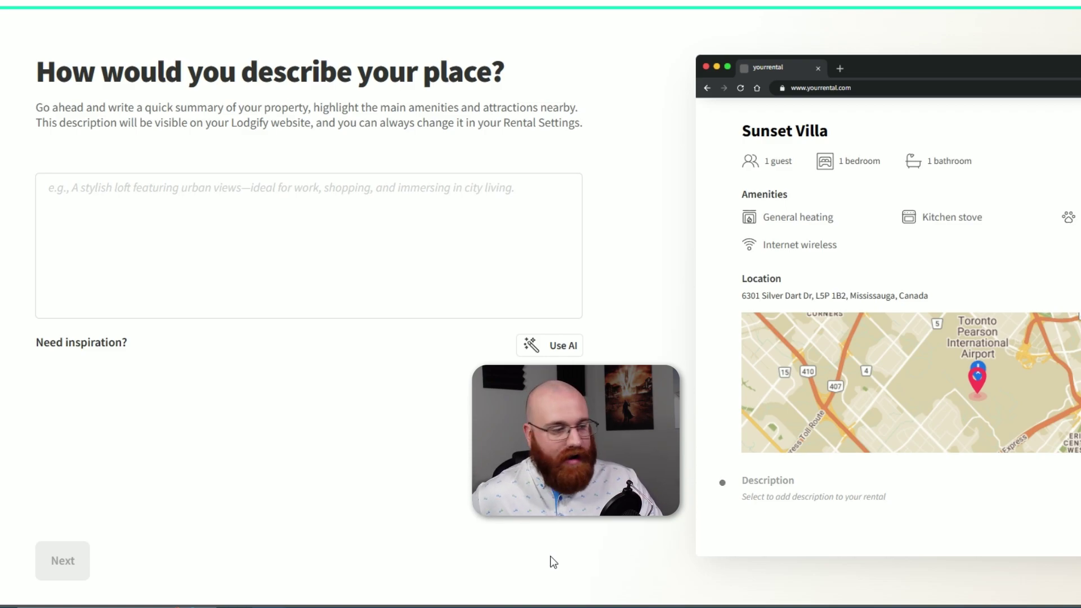
# - Generate Sunset Villa's description with Use AI and continue to the booking options
pyautogui.click(303, 273)
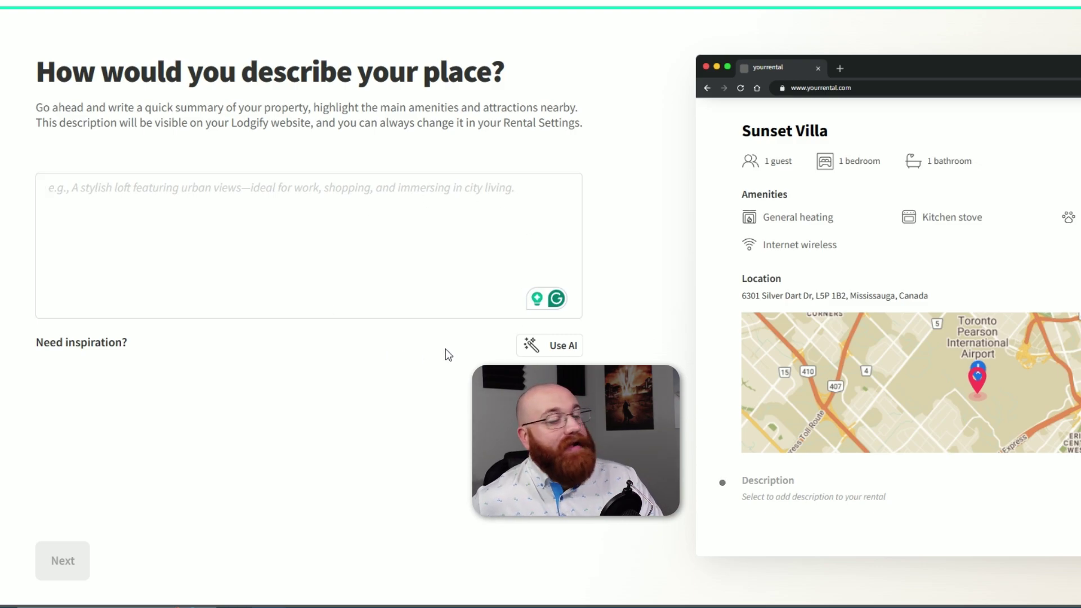
pyautogui.click(561, 357)
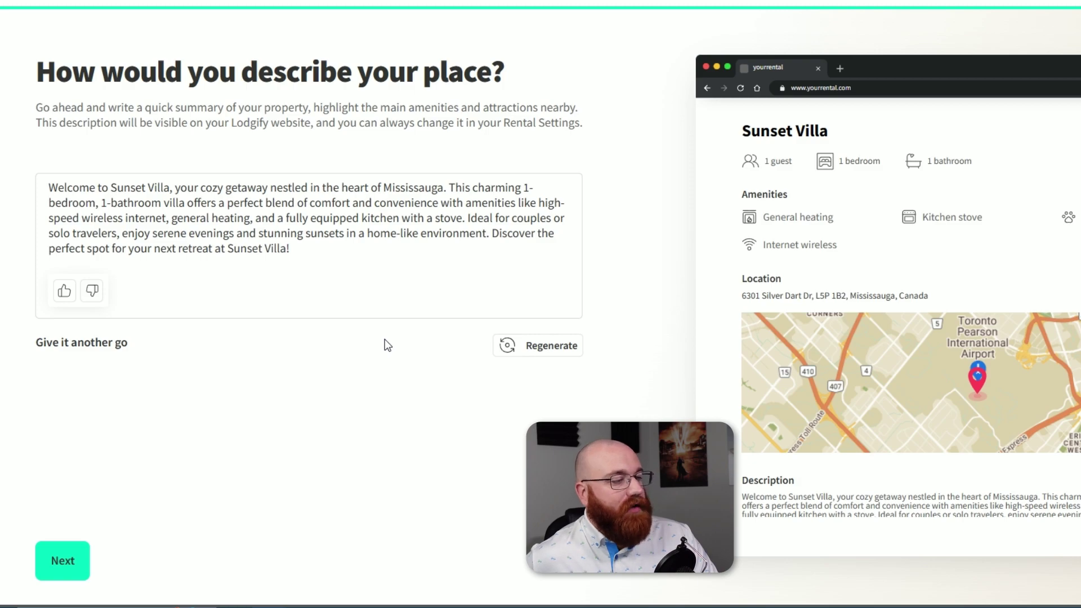
pyautogui.click(66, 561)
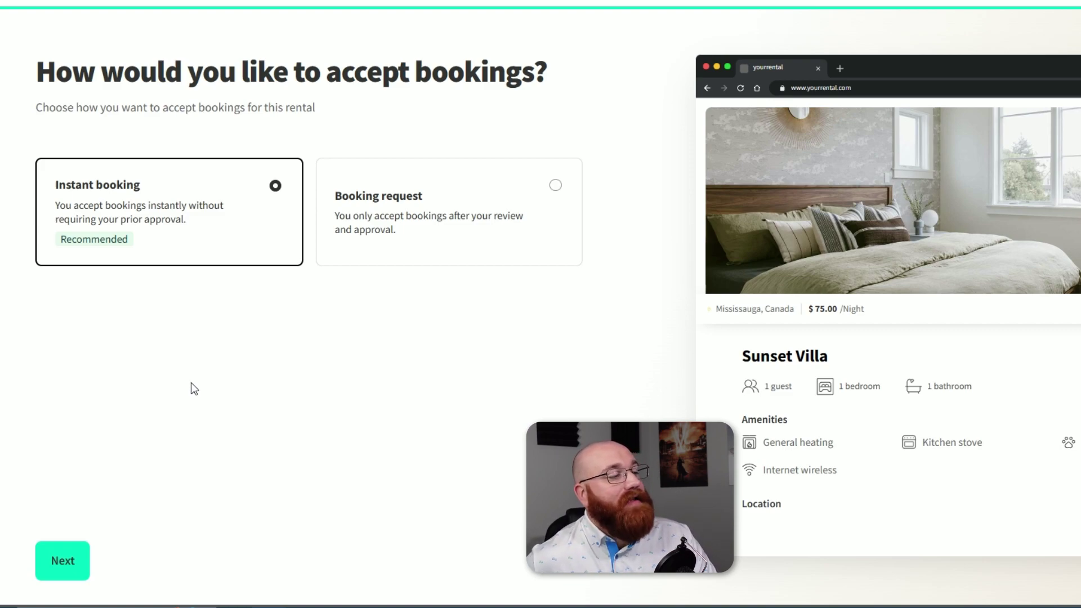
# - Finish the Sunset Villa setup with Instant booking kept at $75.00 per night
pyautogui.click(74, 561)
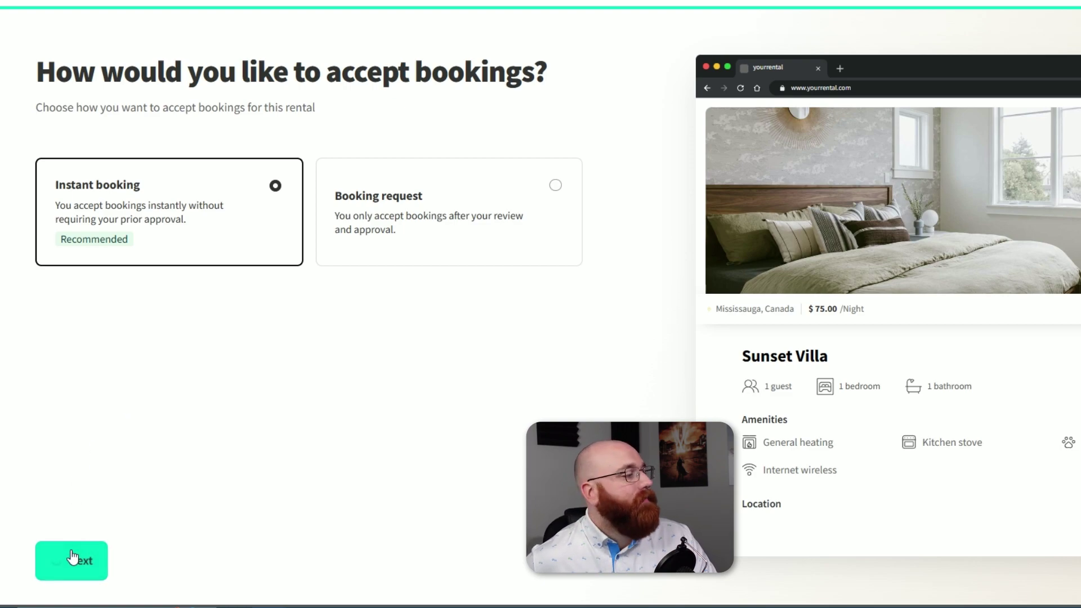